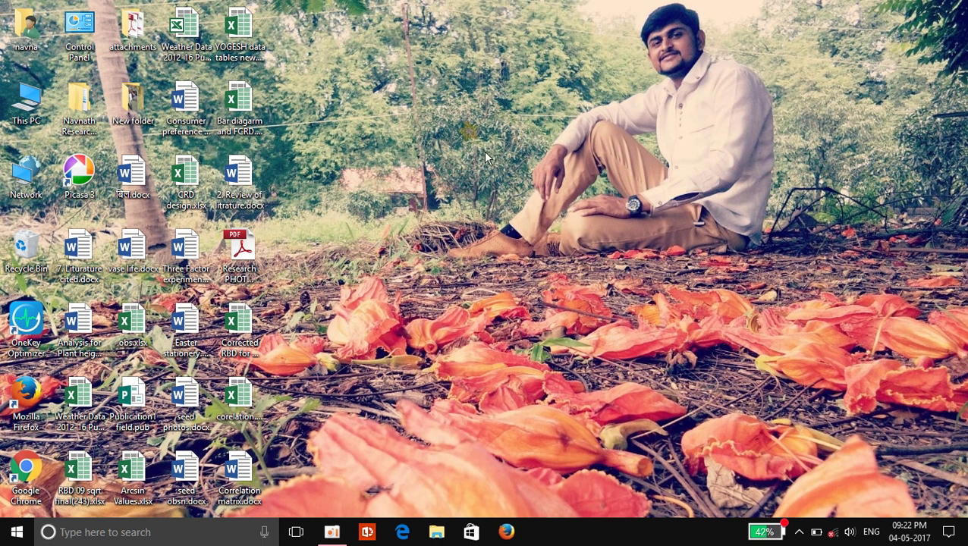
Create a new Microsoft Word document on the desktop with the default name and open it
right_click(469, 134)
mouse_move(525, 334)
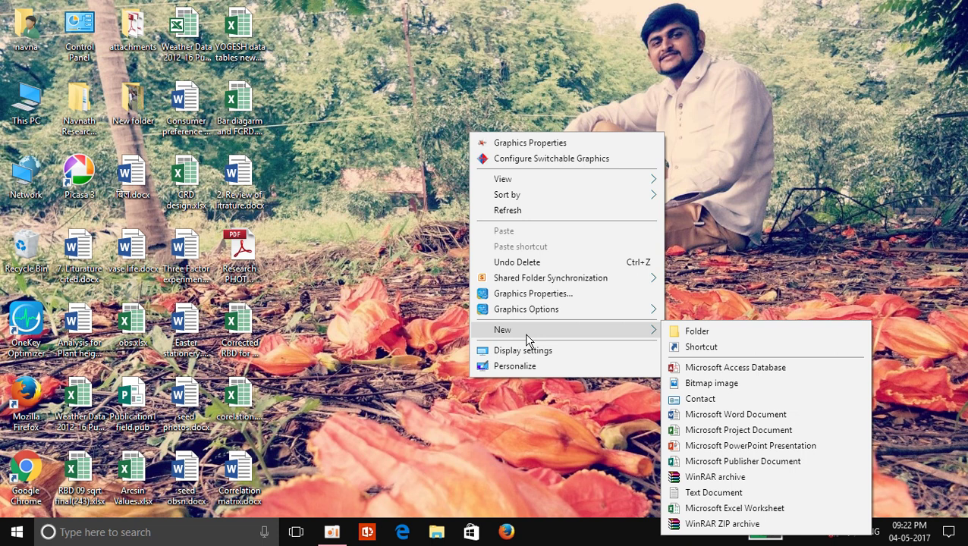
left_click(732, 421)
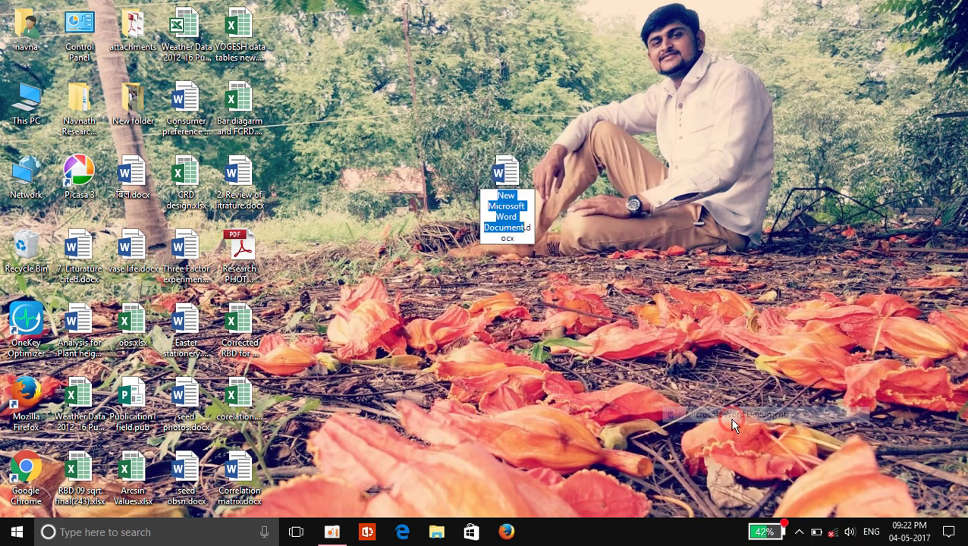
key("Return")
double_click(507, 200)
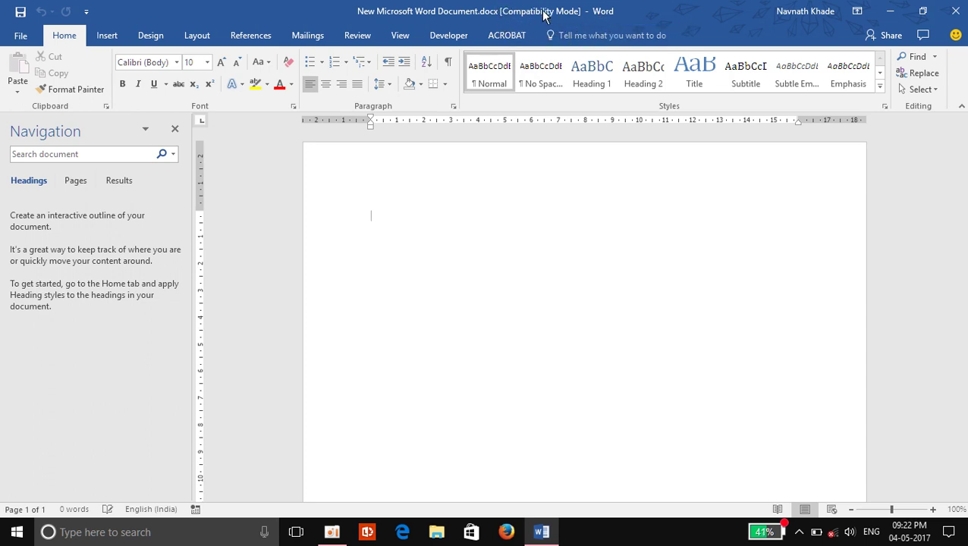
Convert the document out of Compatibility Mode and save it
left_click(20, 38)
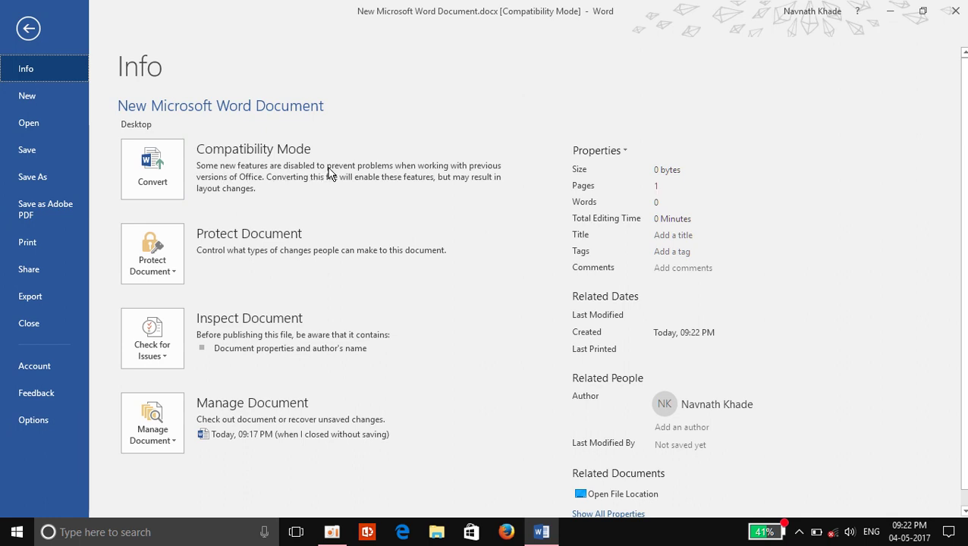
left_click(152, 176)
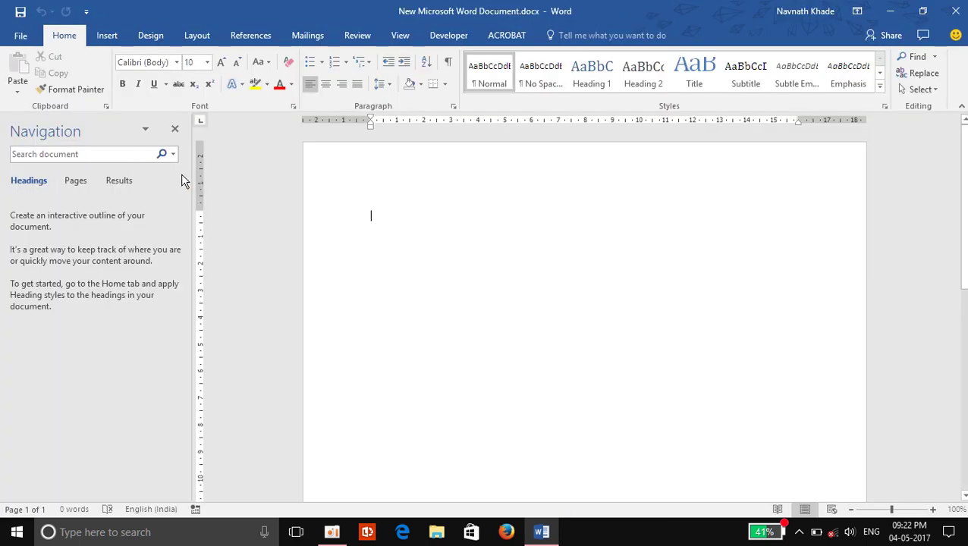
left_click(20, 11)
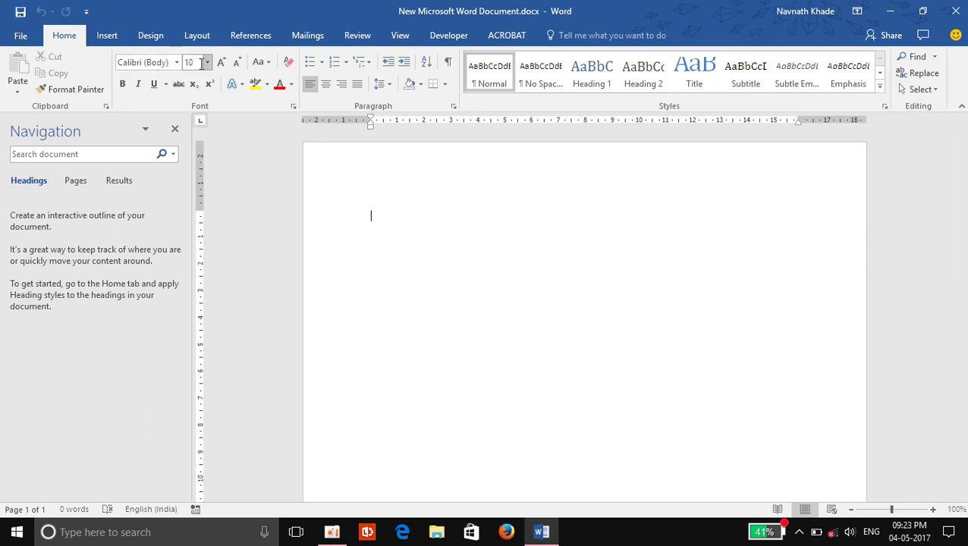
Increase the font size to 90 for the text on the blank page
left_click(220, 64)
left_click(220, 64)
left_click(221, 65)
left_click(220, 64)
left_click(222, 66)
left_click(221, 65)
double_click(220, 64)
double_click(220, 65)
double_click(220, 64)
left_click(220, 64)
double_click(220, 64)
left_click(220, 64)
left_click(236, 63)
left_click(392, 258)
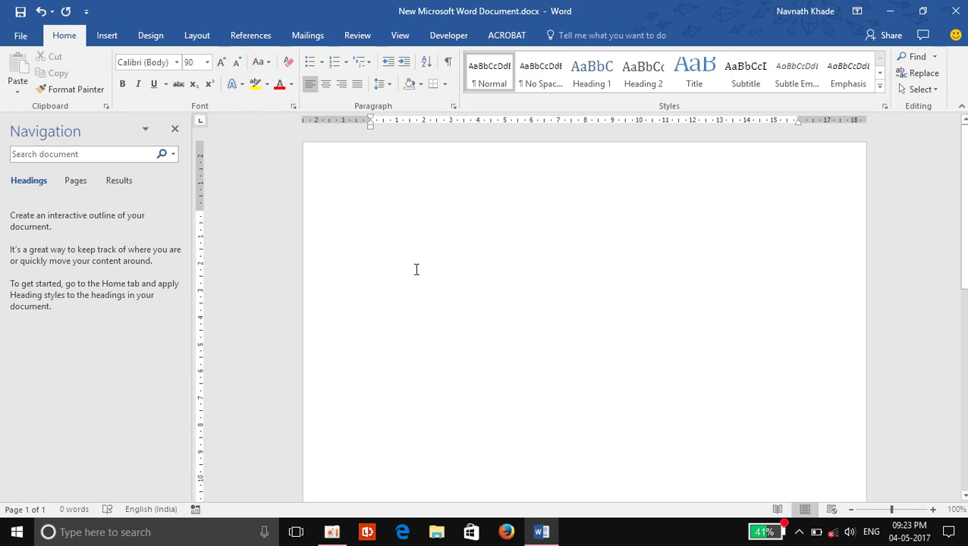
Enter a single lowercase letter x on the page, replacing any capitalised version
type("X")
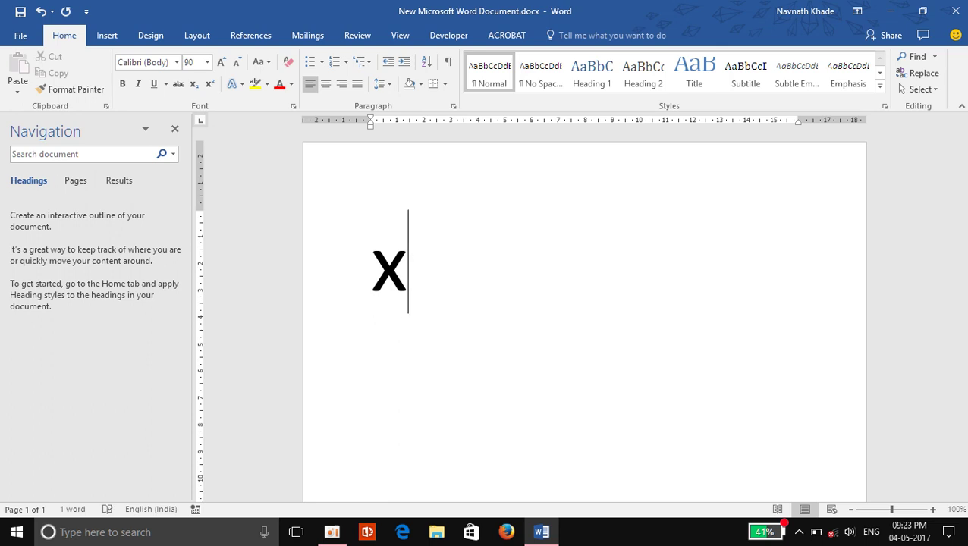
key("ctrl+b")
left_click(426, 268)
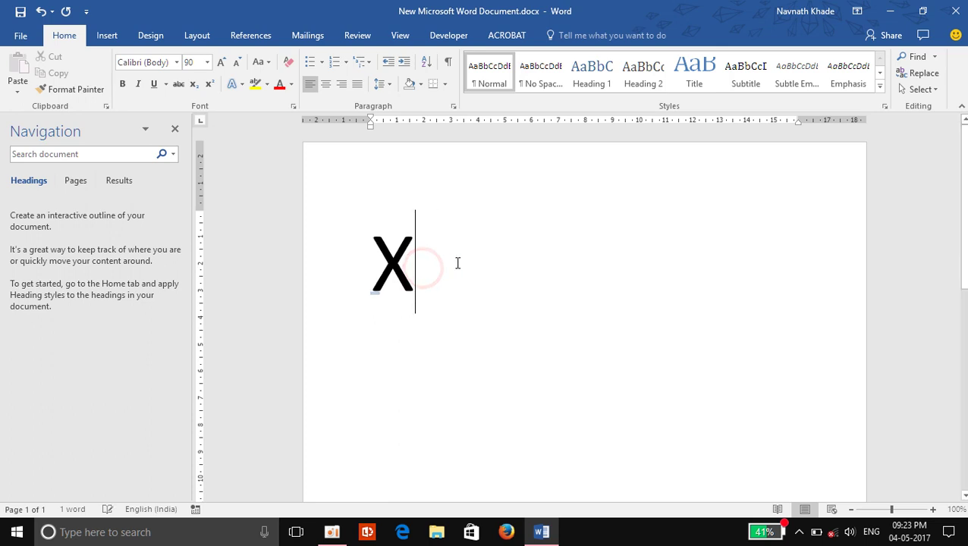
key("BackSpace")
type("X")
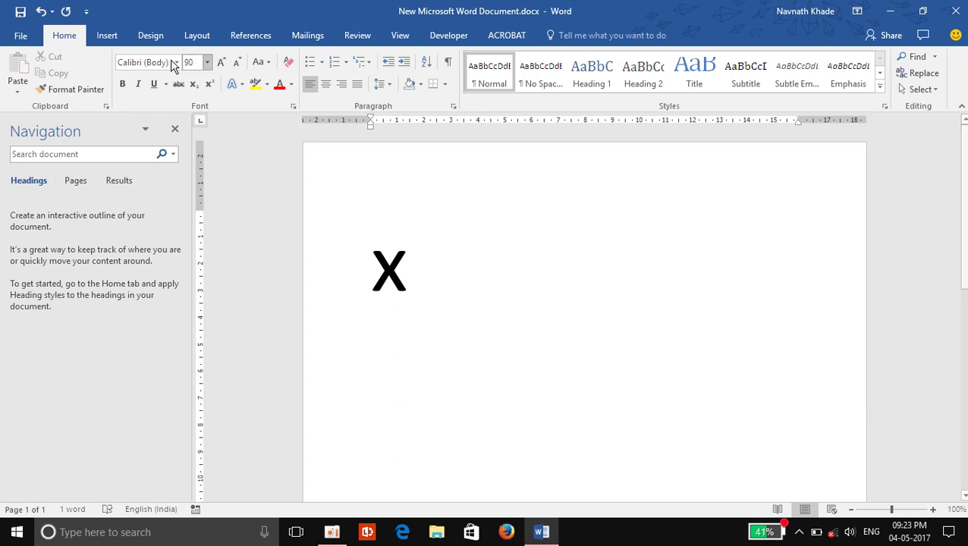
Open the full symbol list and choose the Combining Diacritical Marks subset
left_click(106, 36)
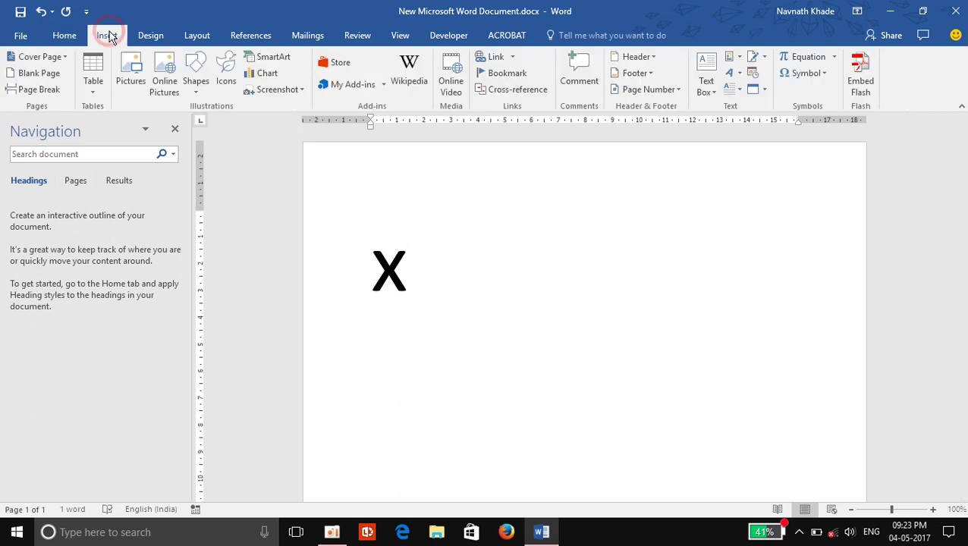
left_click(818, 82)
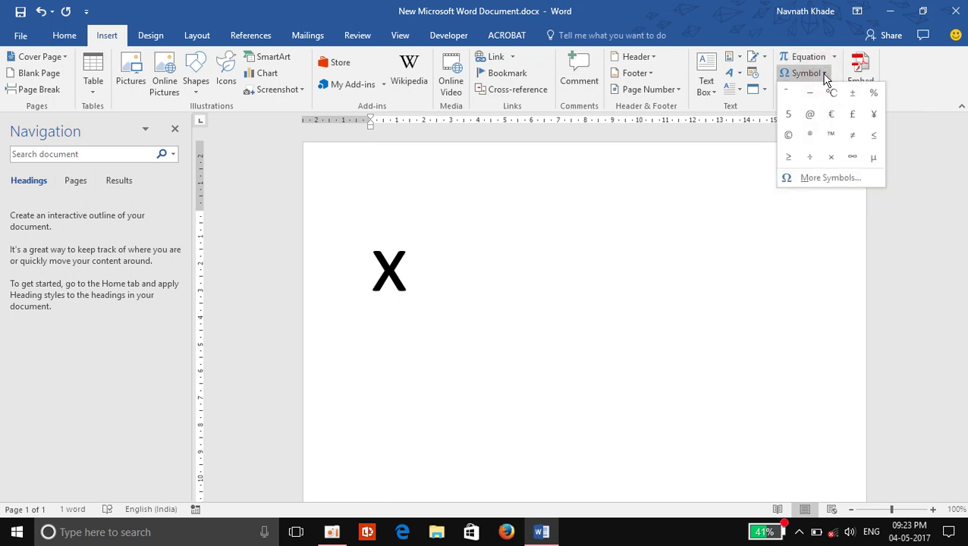
left_click(825, 179)
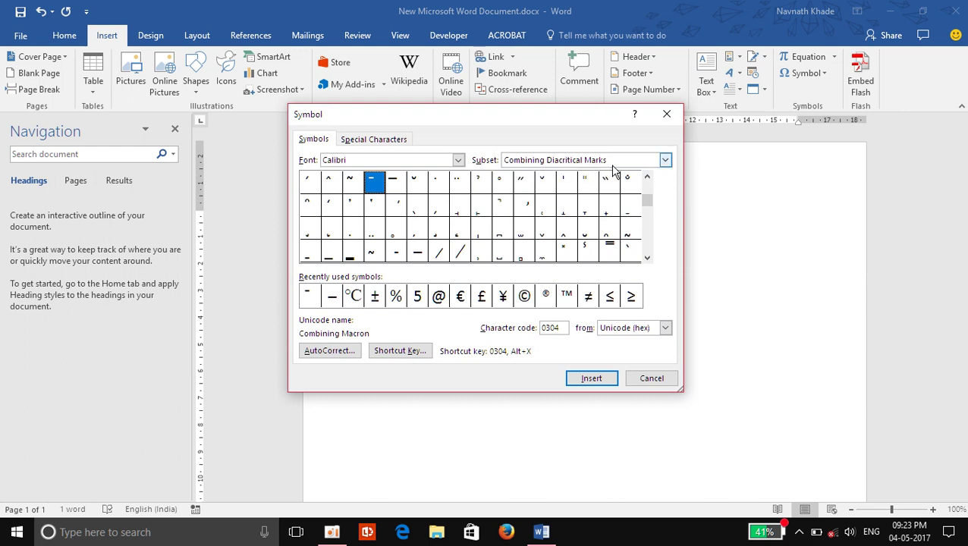
left_click(665, 161)
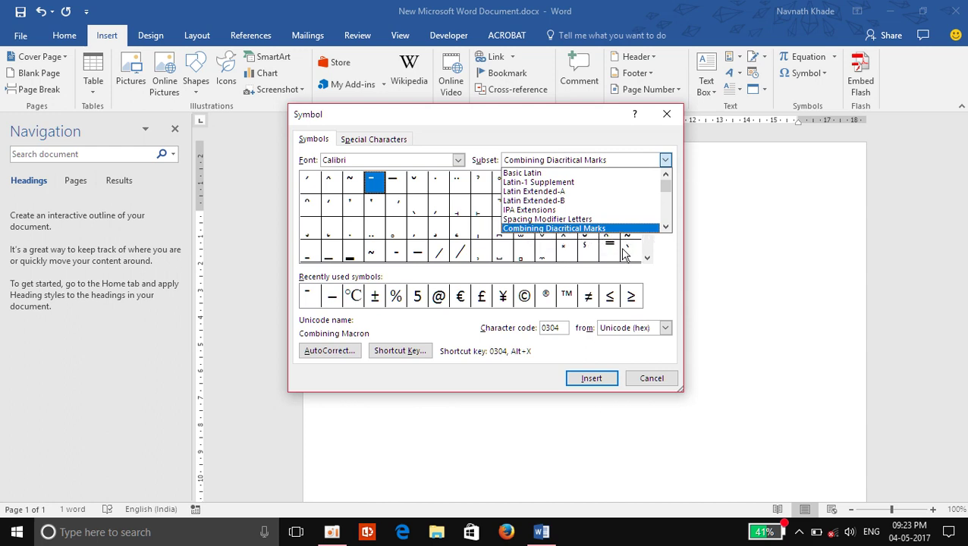
left_click(598, 229)
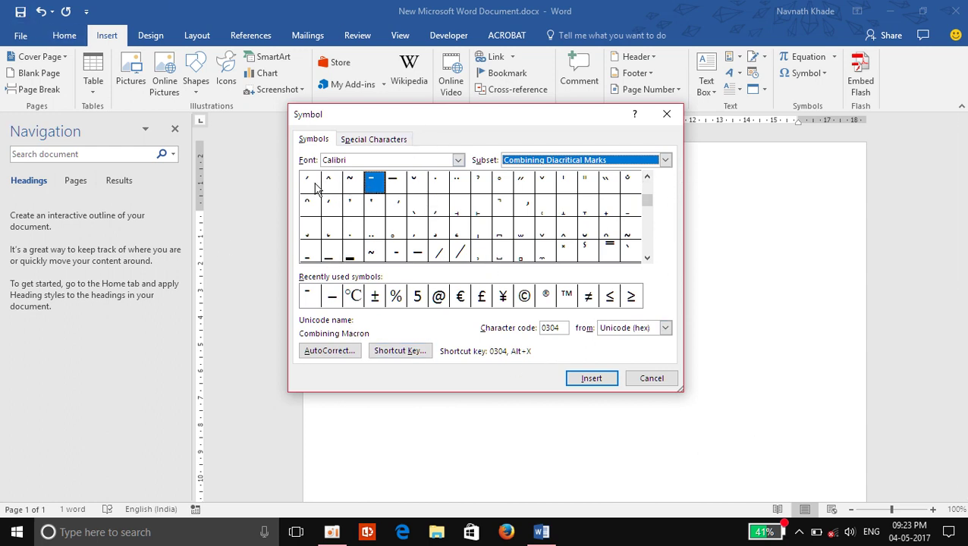
Insert the Combining Macron (character code 0304) over the x and close the symbol dialog
left_click(379, 191)
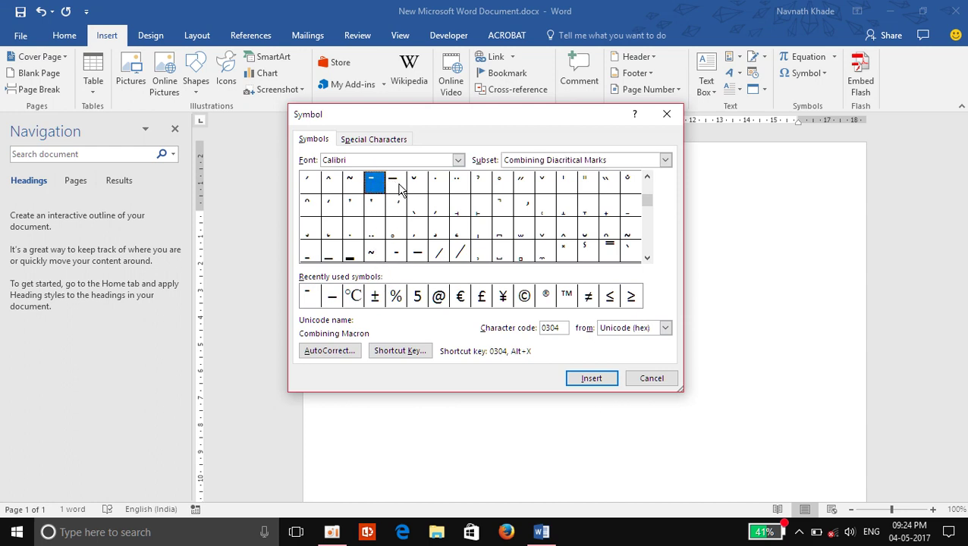
left_click(398, 186)
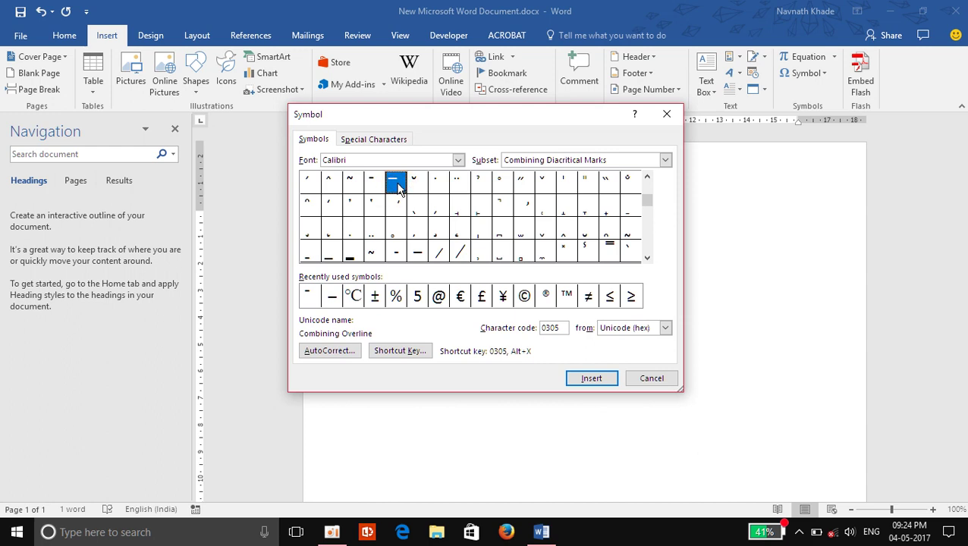
left_click(372, 186)
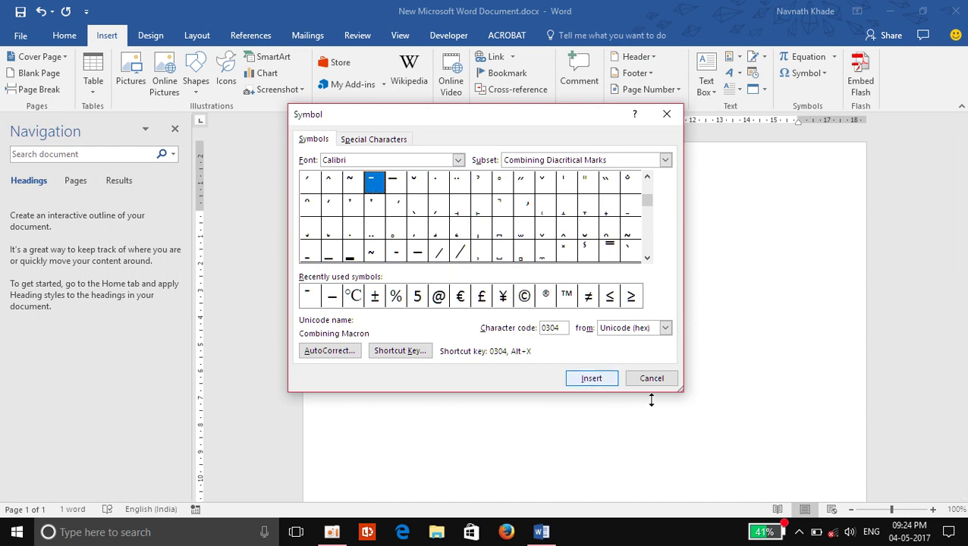
left_click(599, 379)
left_click(652, 379)
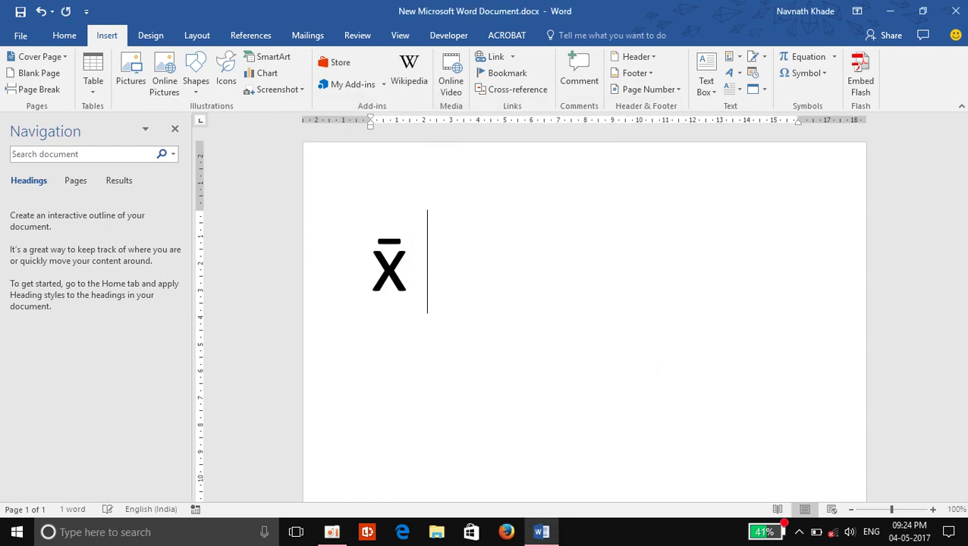
Add a letter p after the x, separated by a space, and insert the Combining Macron over it
type("p")
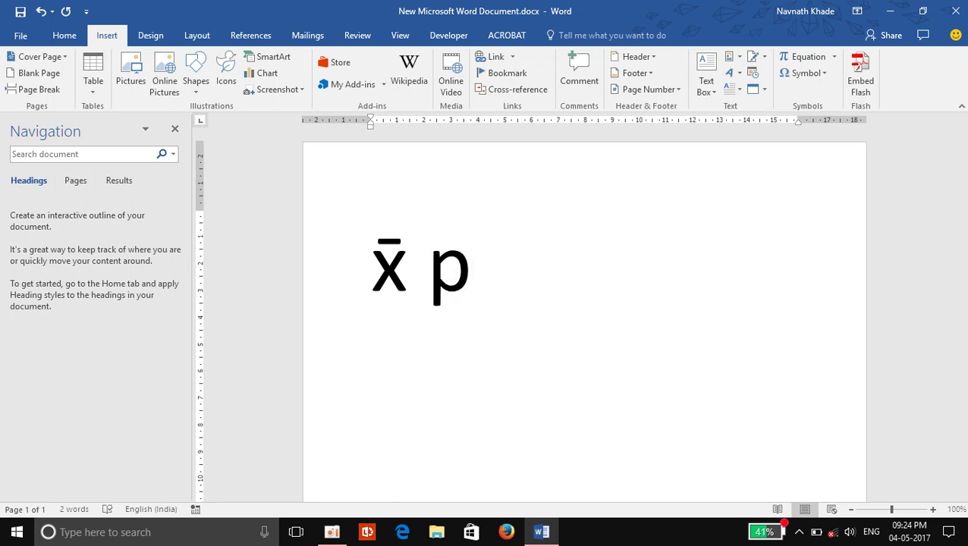
left_click(107, 35)
left_click(823, 73)
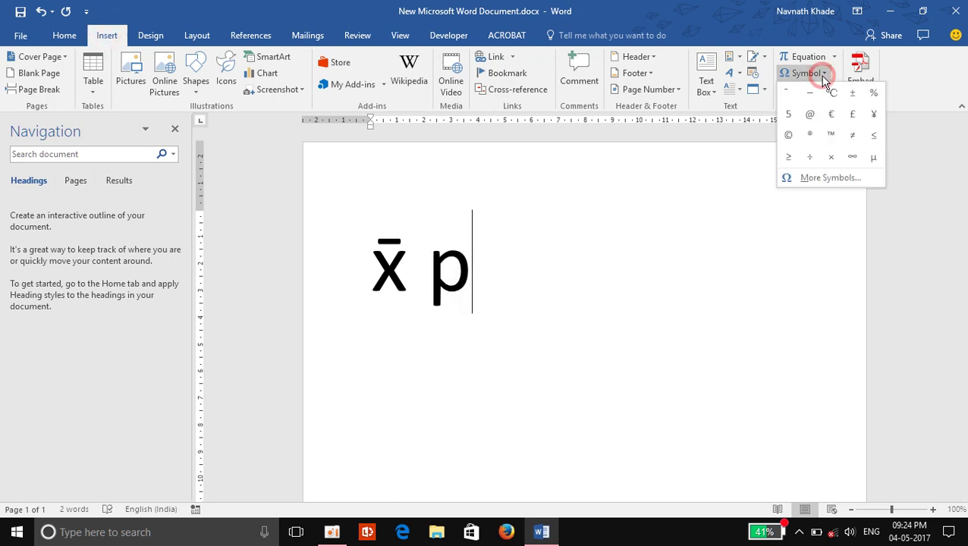
left_click(830, 178)
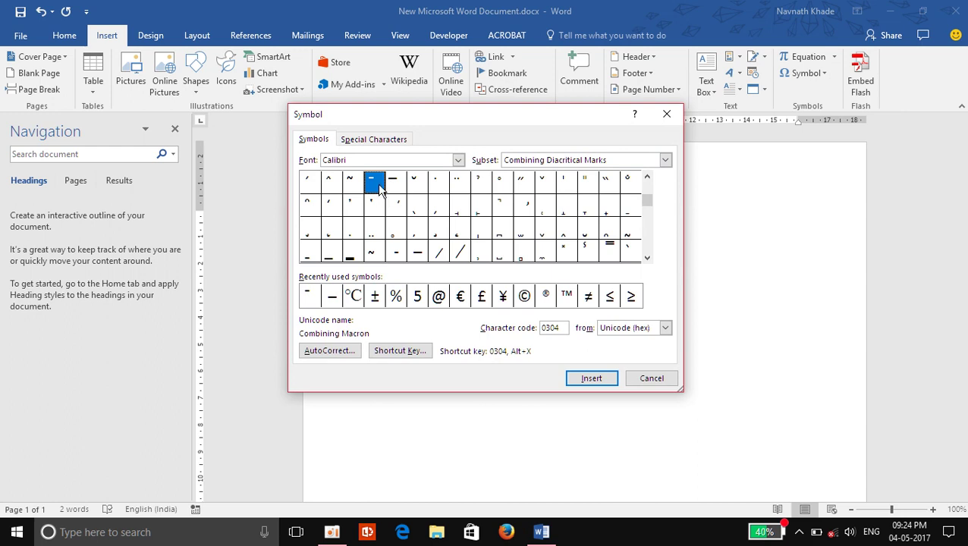
left_click(592, 377)
left_click(652, 379)
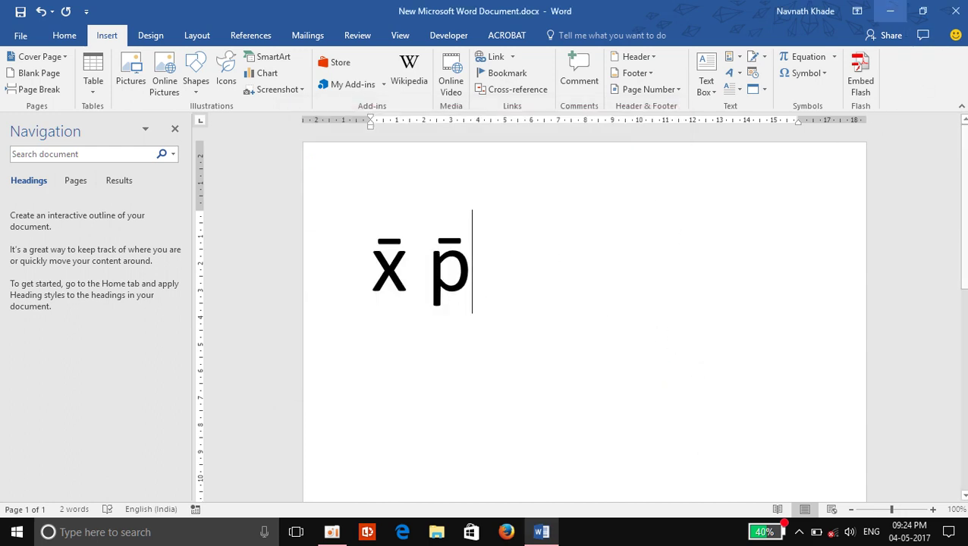
Minimize Word, create a new Microsoft Excel worksheet on the desktop and open it
left_click(891, 11)
right_click(603, 136)
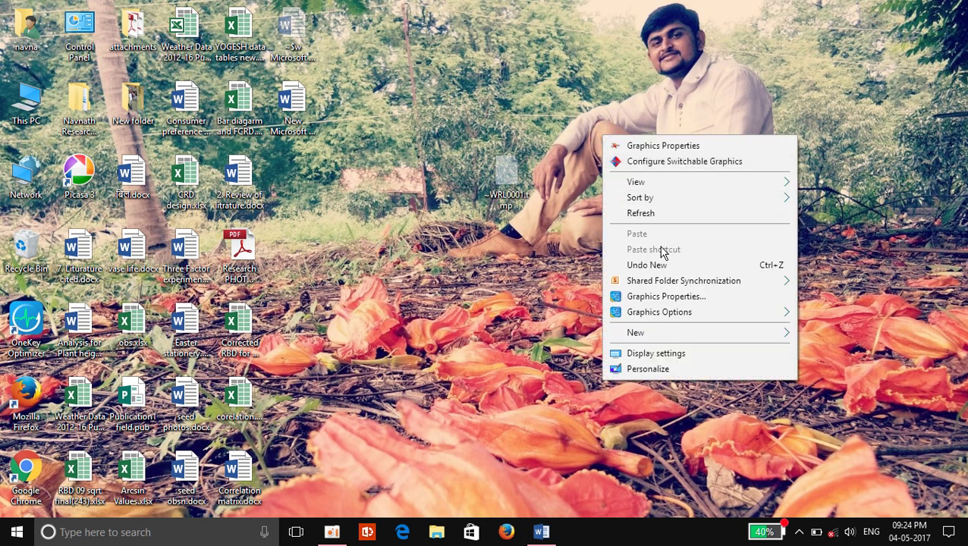
mouse_move(661, 339)
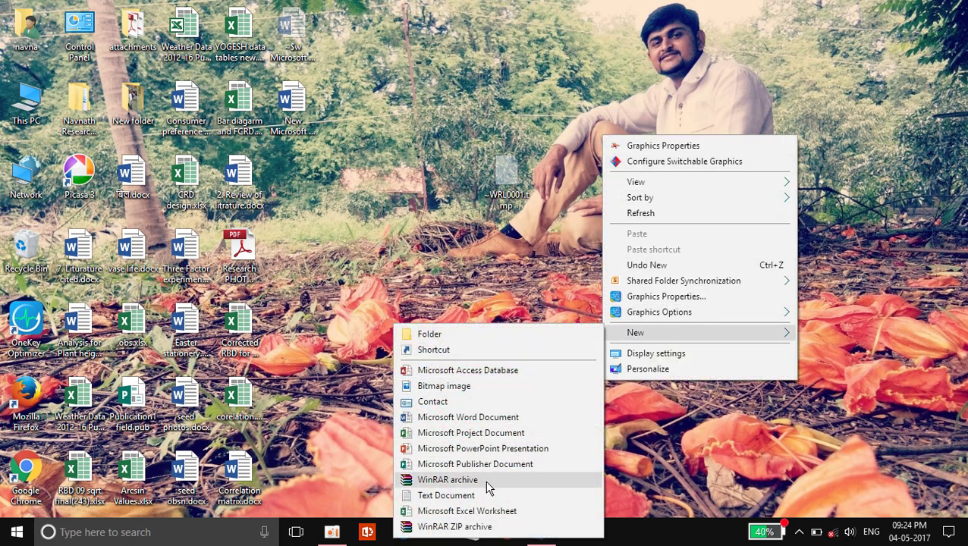
left_click(487, 513)
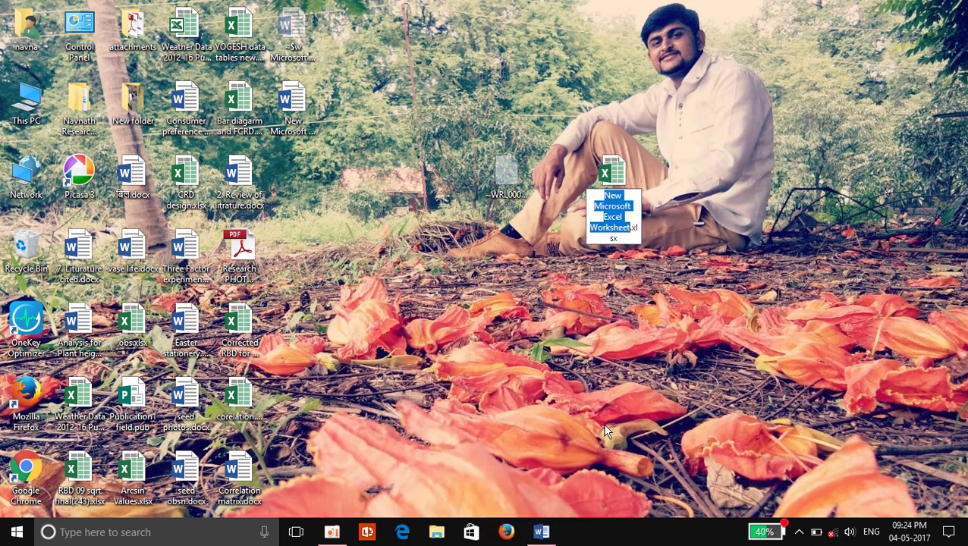
double_click(613, 206)
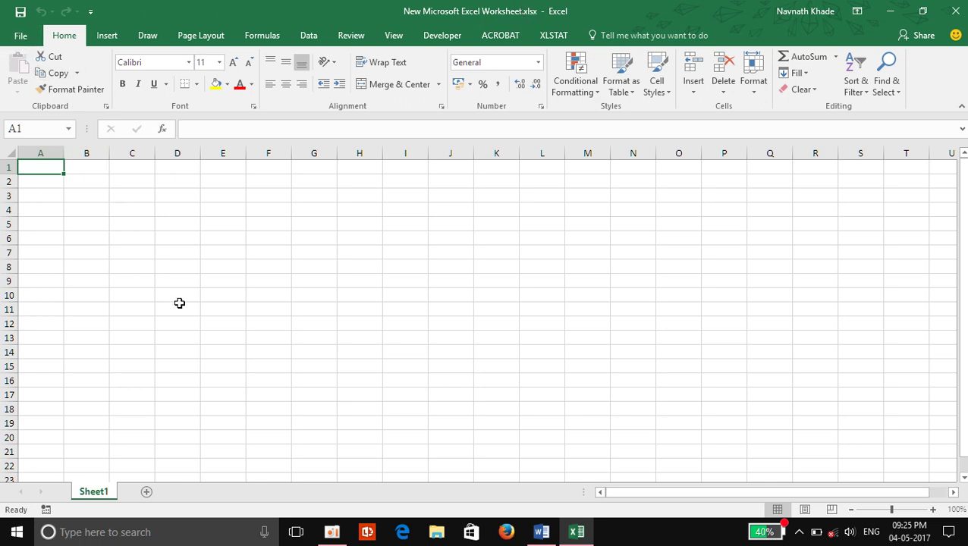
Increase the font size of cell H9 to 72
left_click(196, 213)
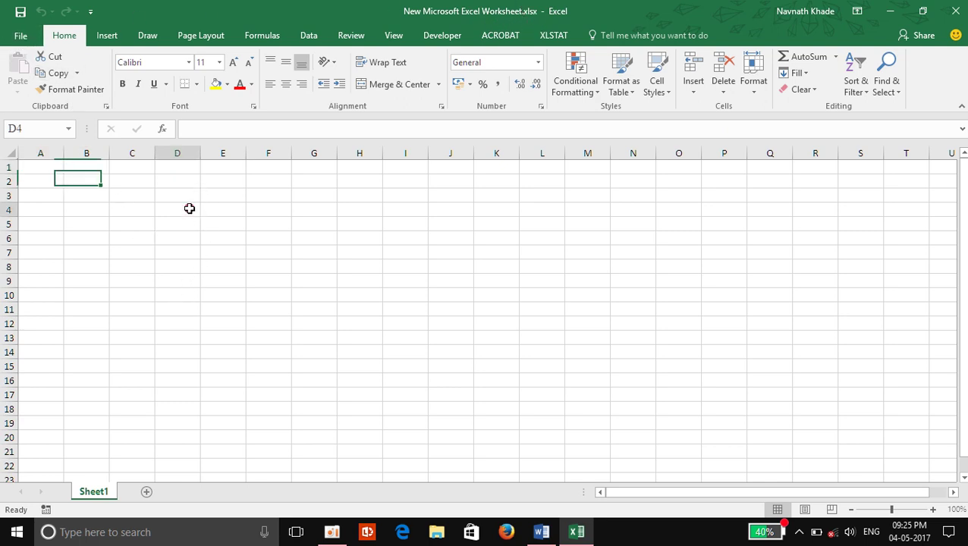
left_click(367, 283)
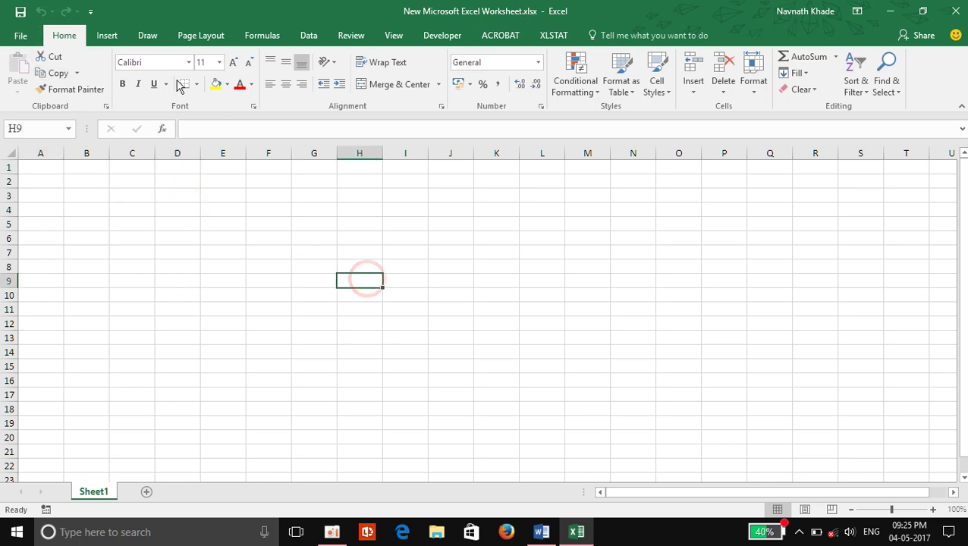
left_click(231, 63)
left_click(231, 63)
left_click(232, 63)
left_click(232, 63)
left_click(232, 63)
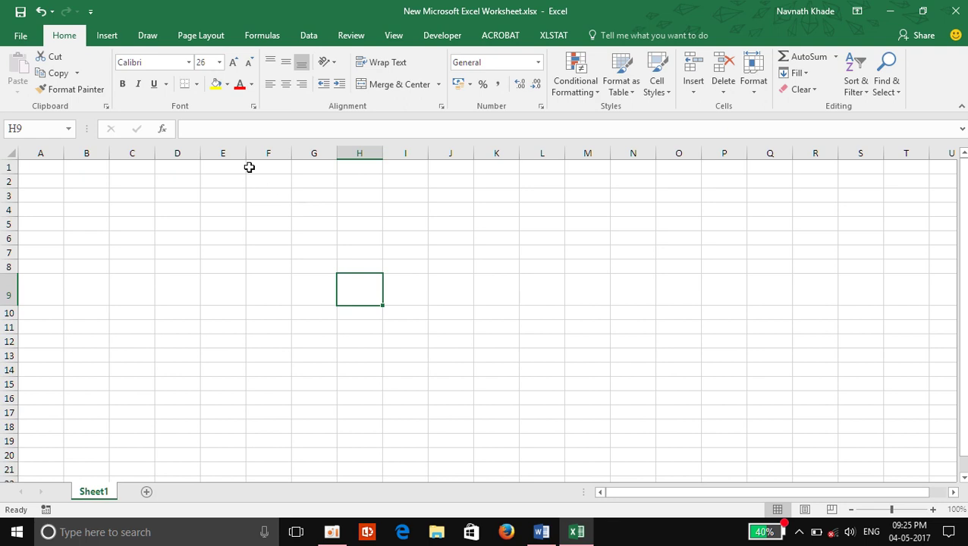
left_click(231, 63)
left_click(232, 63)
left_click(232, 63)
left_click(232, 63)
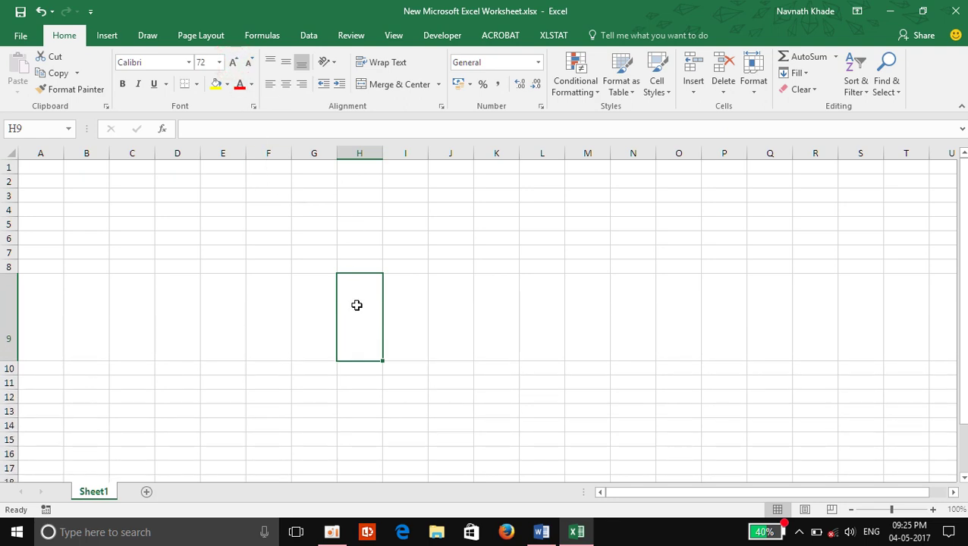
Enter x in cell H9 and insert the Combining Macron (character code 0304) from the Combining Diacritical Marks subset over it
type("x")
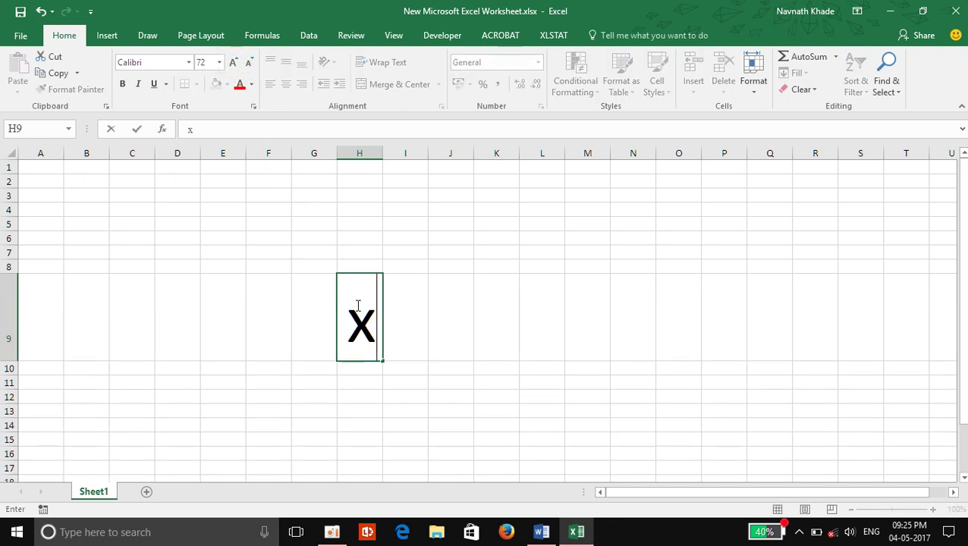
left_click(111, 38)
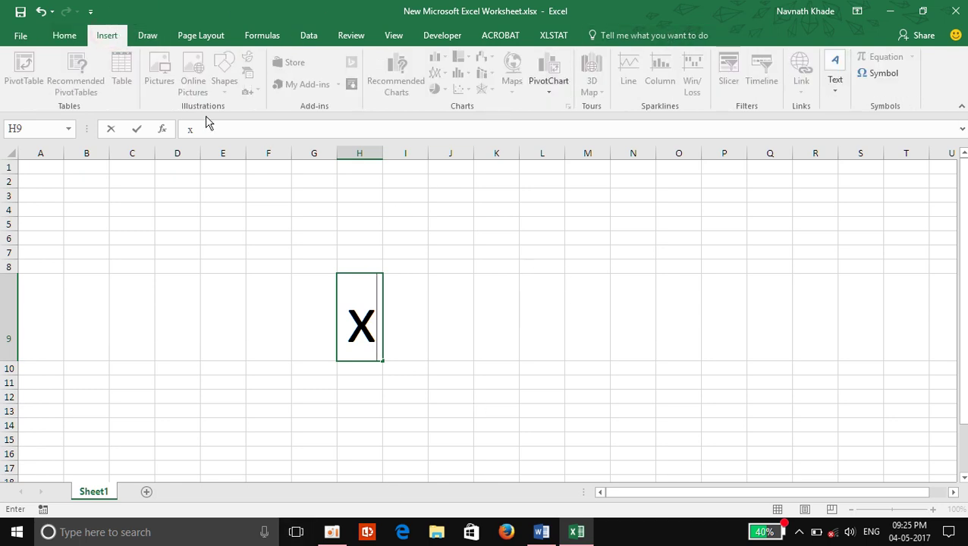
left_click(886, 77)
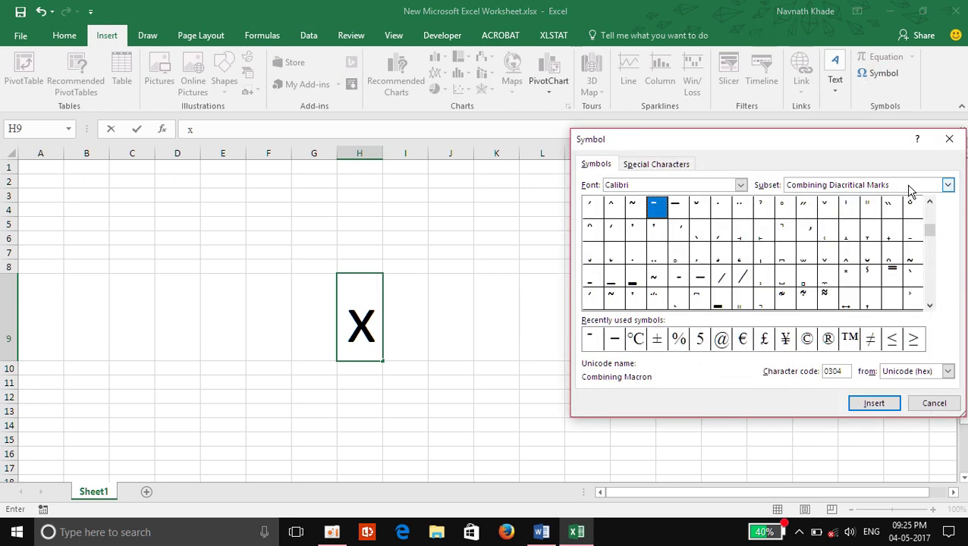
left_click(948, 185)
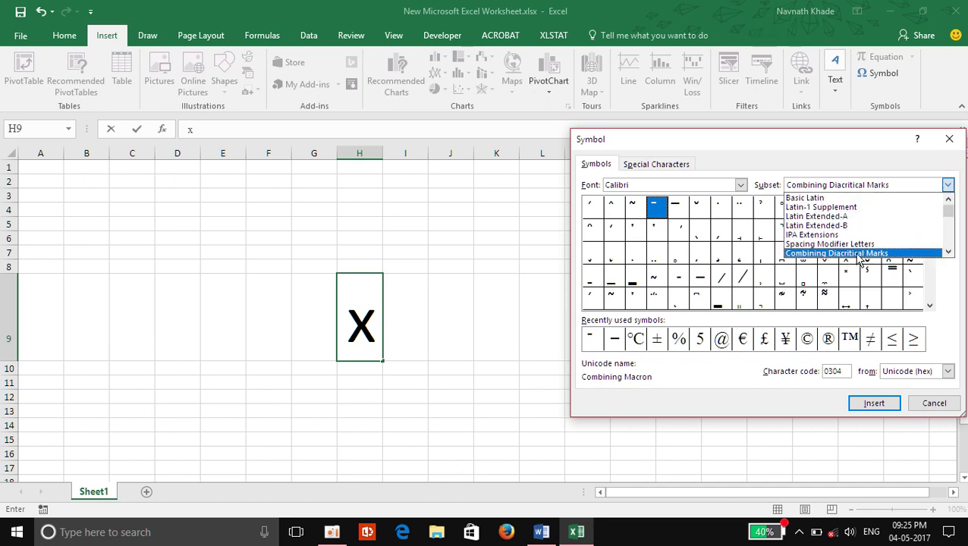
left_click(884, 254)
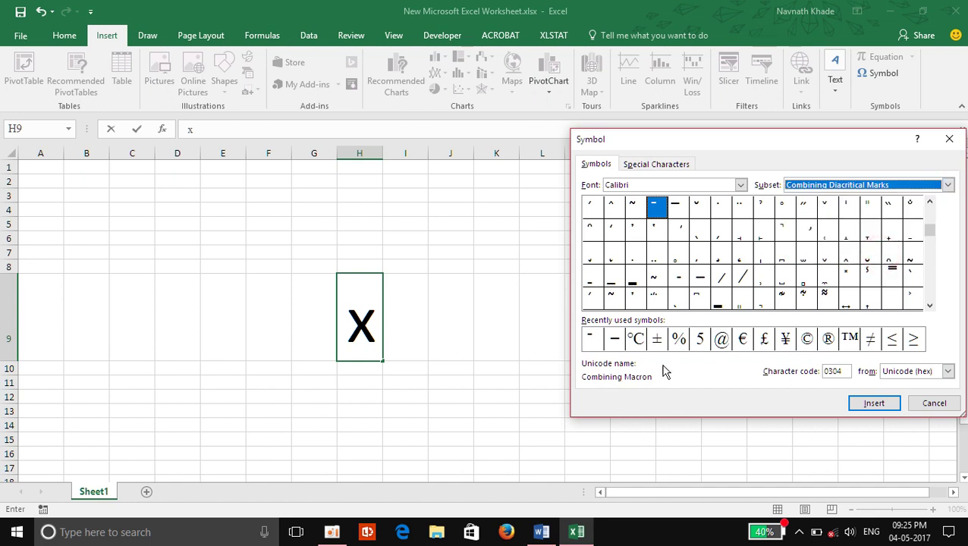
left_click(657, 209)
left_click(872, 403)
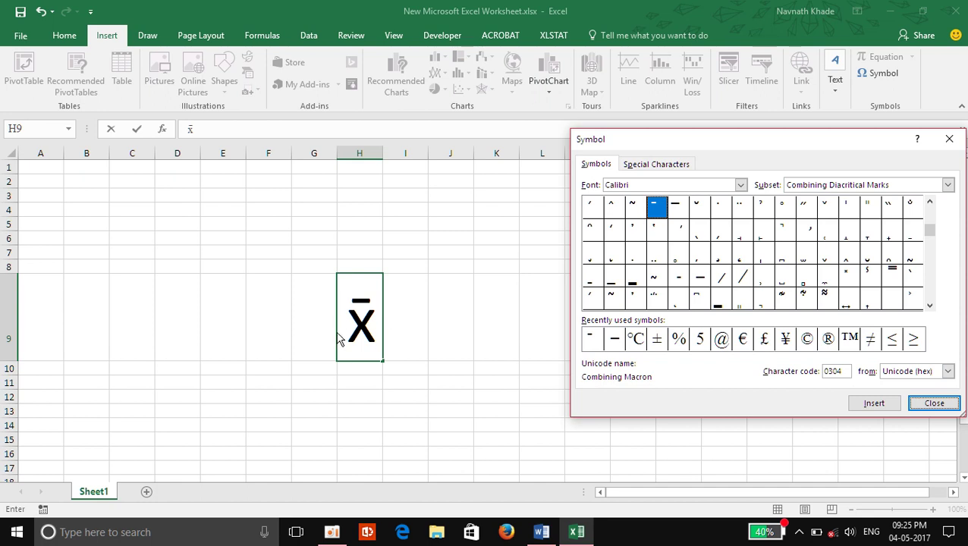
left_click(933, 404)
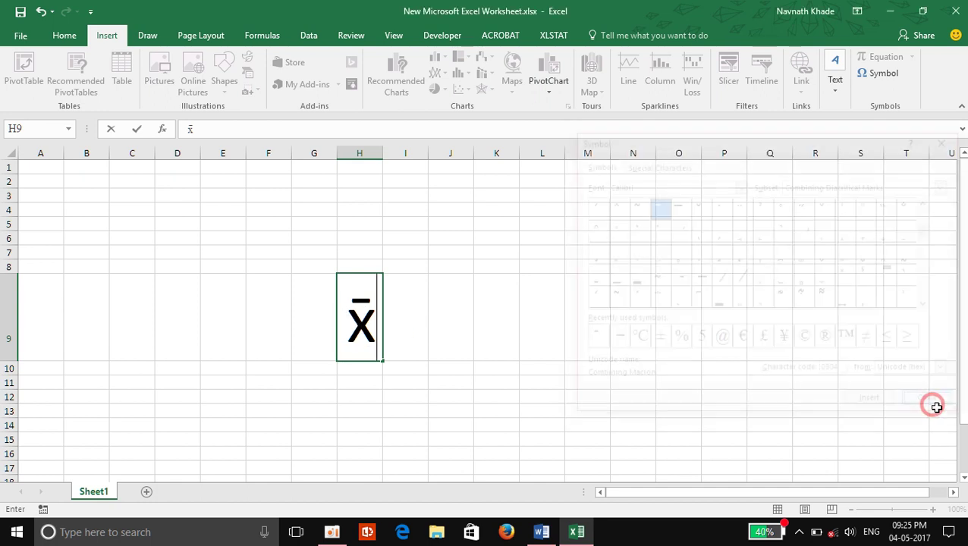
Enter the letter p in cell I9, beside the x-bar
left_click(421, 320)
type("p")
left_click(523, 337)
left_click(410, 328)
key("BackSpace")
type("p")
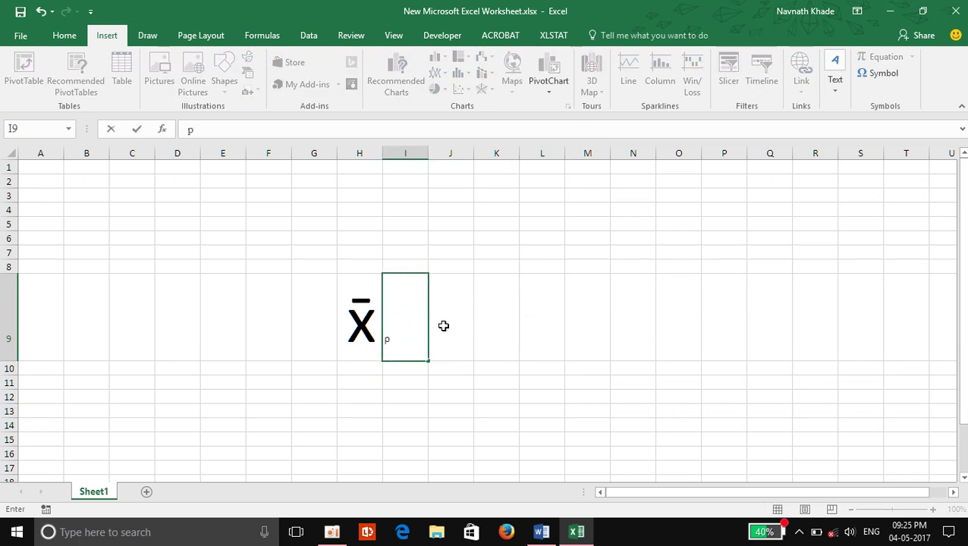
Try to increase the font size of the p while cell I9 is still being edited
left_click(59, 34)
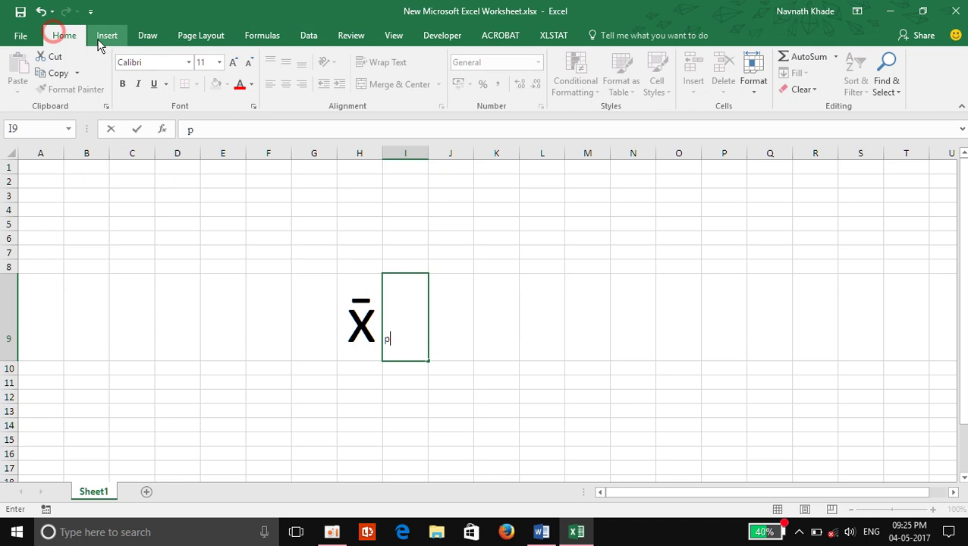
left_click(233, 64)
left_click(234, 64)
left_click(234, 63)
left_click(234, 63)
left_click(234, 64)
left_click(233, 64)
left_click(415, 345)
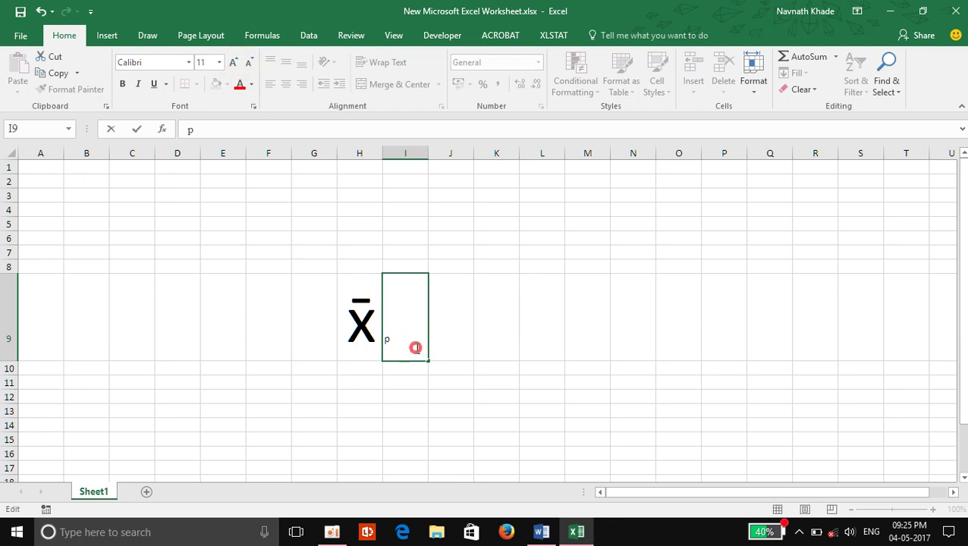
Commit the p entry in cell I9 and increase the cell's font size to 72
left_click(547, 323)
left_click(402, 330)
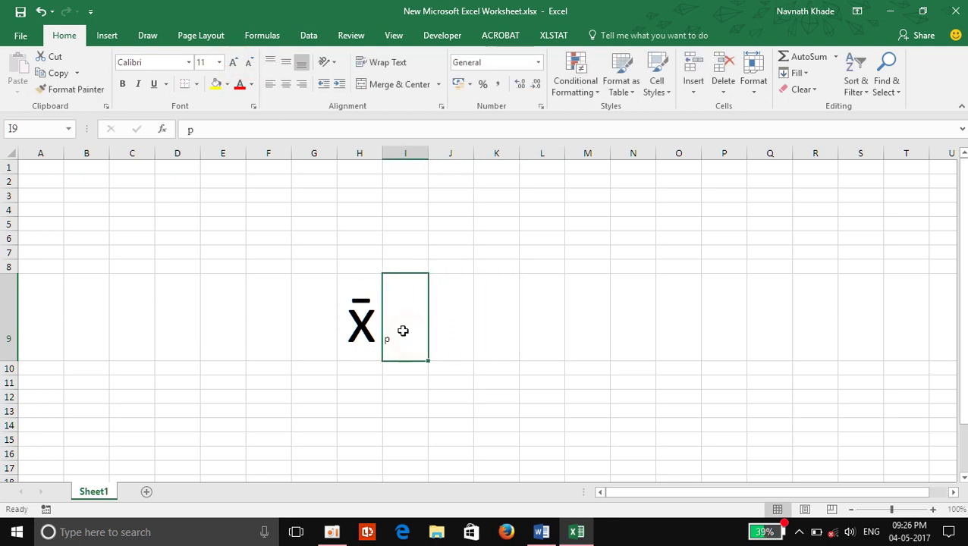
left_click_drag(384, 340, 371, 340)
left_click(509, 317)
left_click(425, 334)
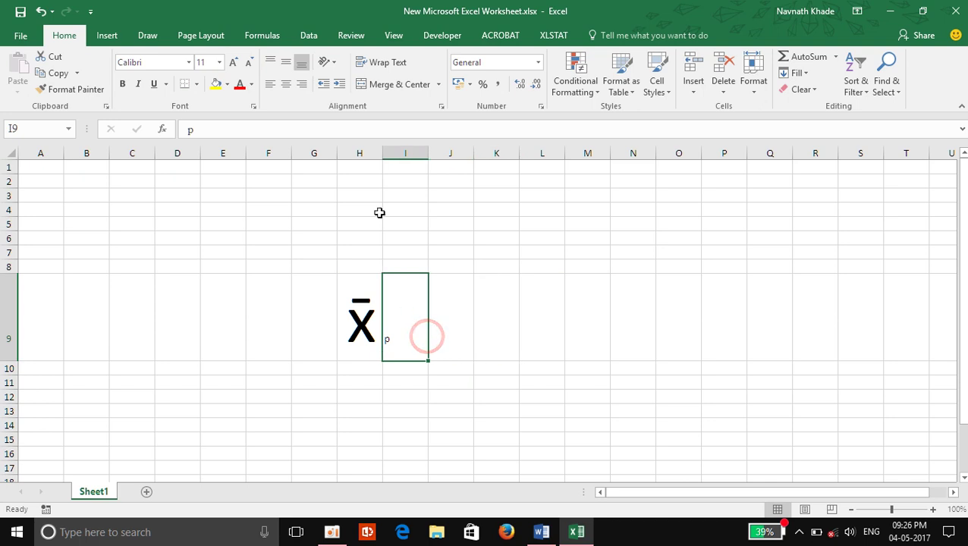
left_click(233, 62)
left_click(233, 62)
left_click(233, 63)
left_click(233, 62)
left_click(233, 62)
left_click(233, 62)
left_click(233, 62)
left_click(233, 62)
left_click(233, 62)
left_click(233, 62)
left_click(518, 305)
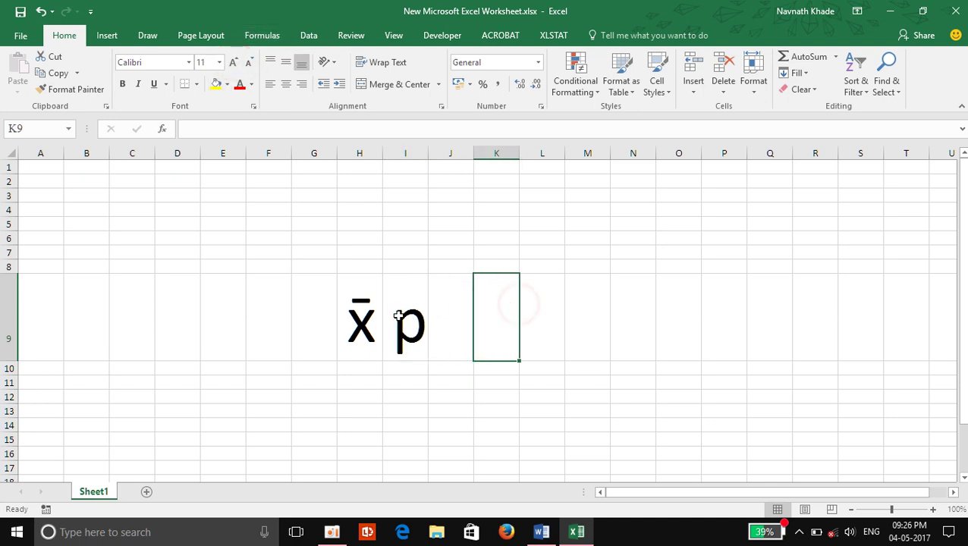
Insert the Combining Macron (character code 0304) over the p in cell I9, close the symbol dialog and commit the entry
left_click(411, 319)
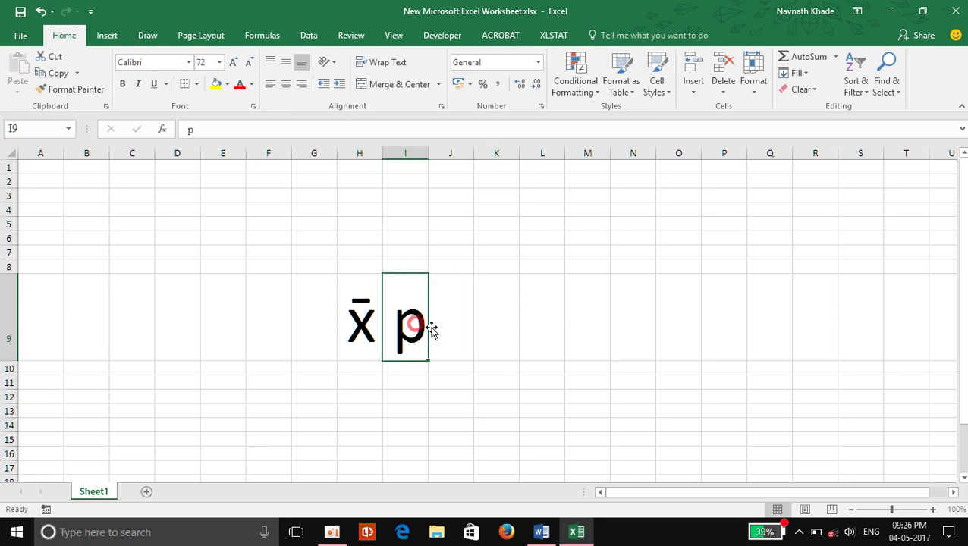
left_click(107, 36)
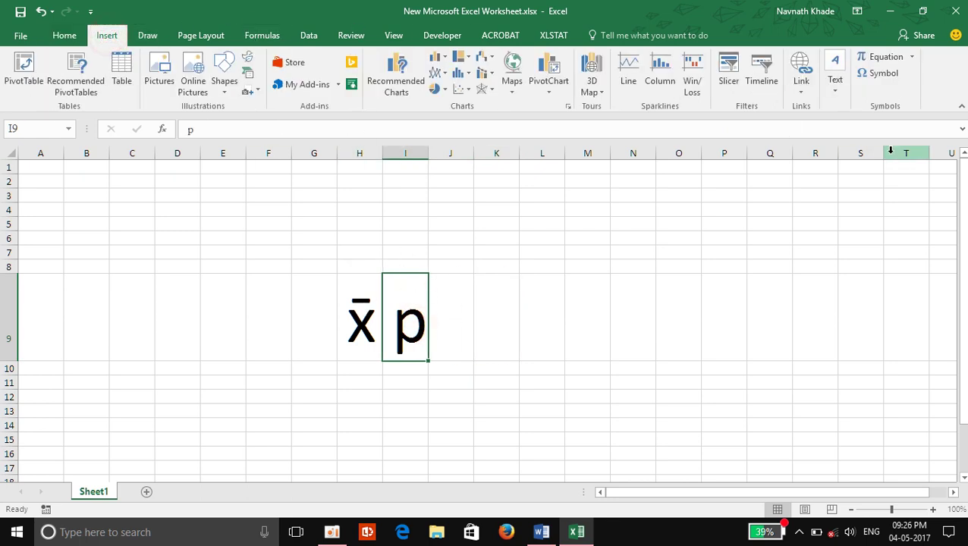
left_click(880, 73)
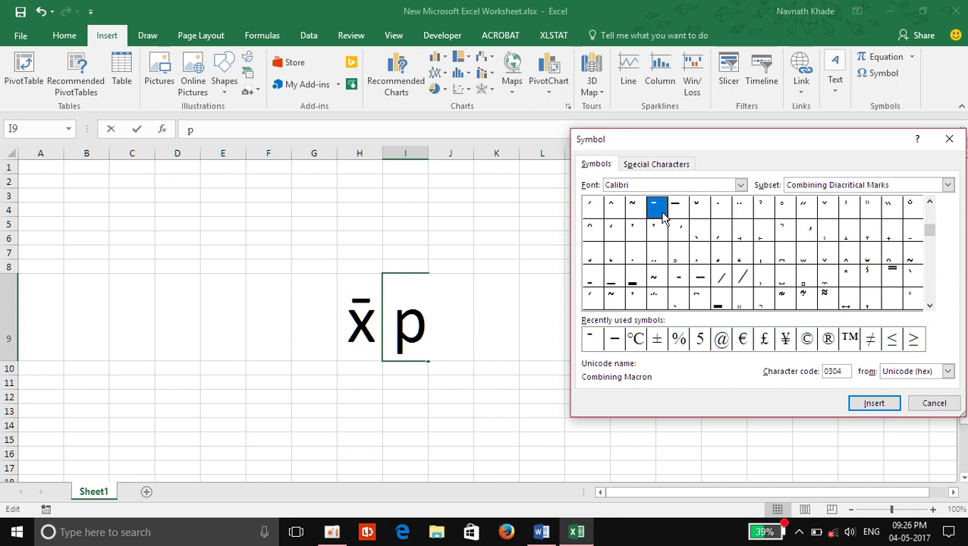
left_click(880, 403)
left_click(933, 403)
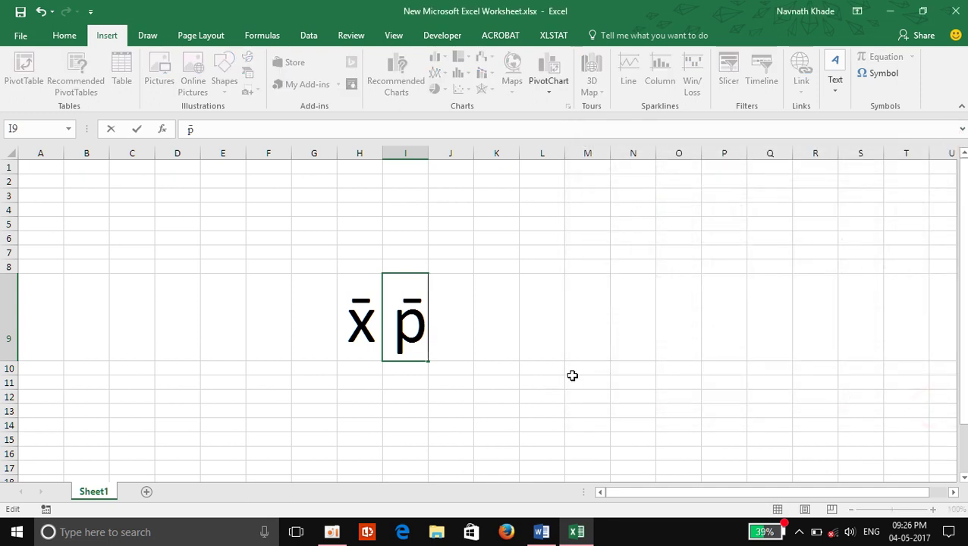
left_click(666, 361)
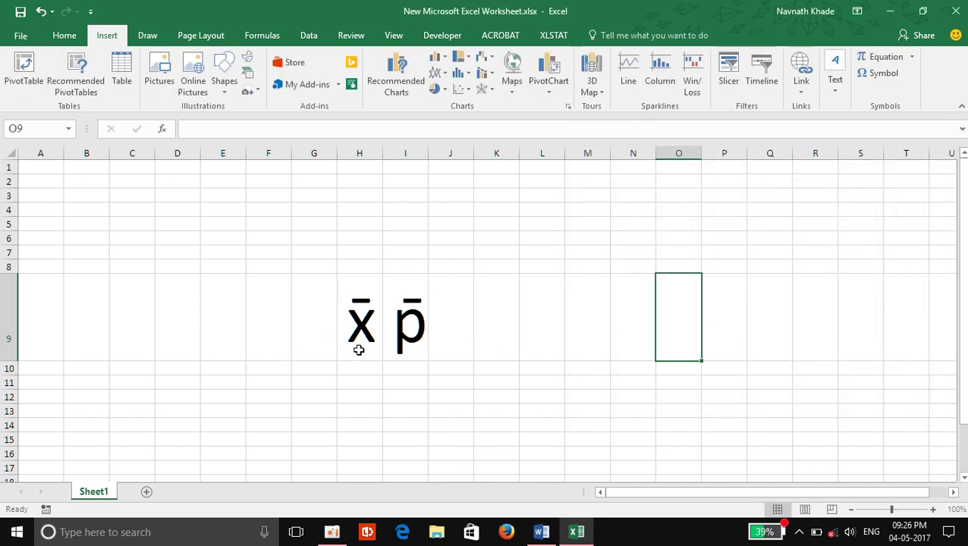